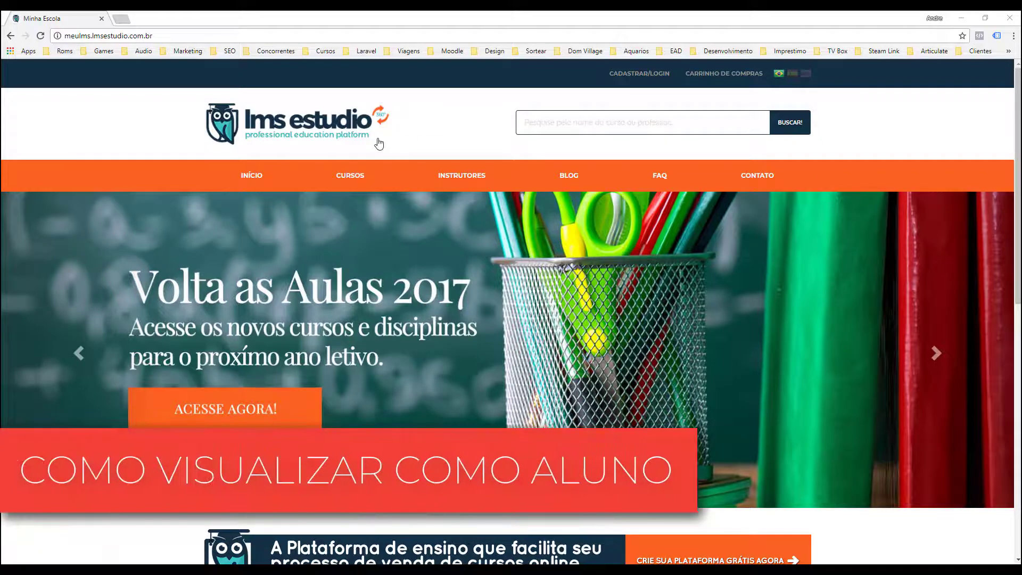
Sign in as administrator and enter the school's administration area
left_click(635, 78)
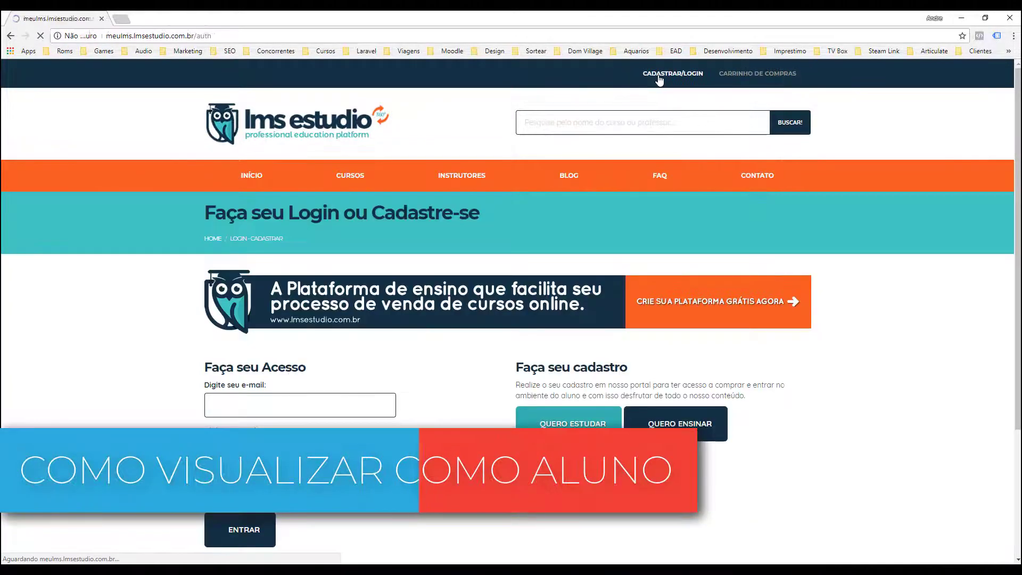
left_click(255, 538)
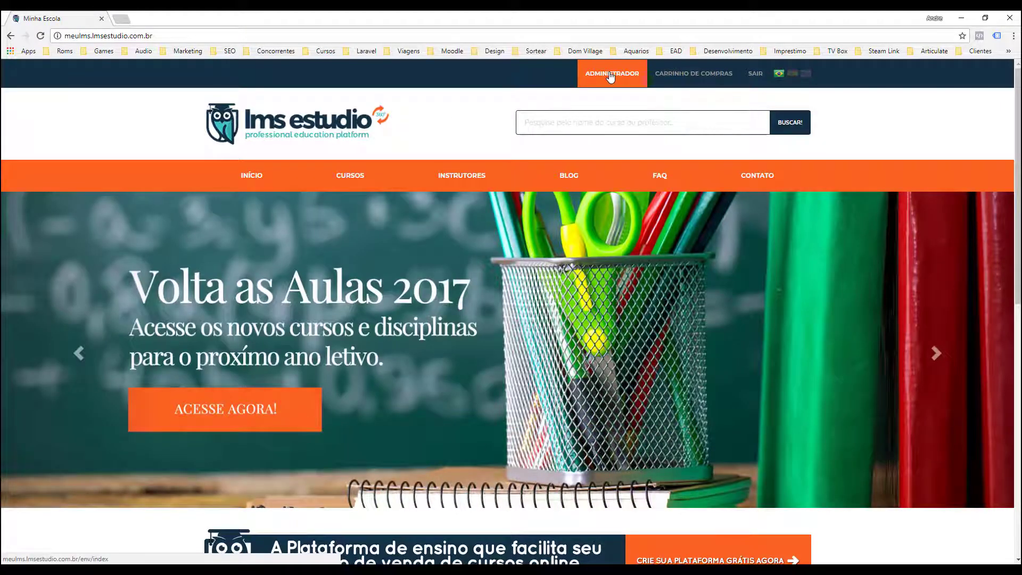
left_click(611, 75)
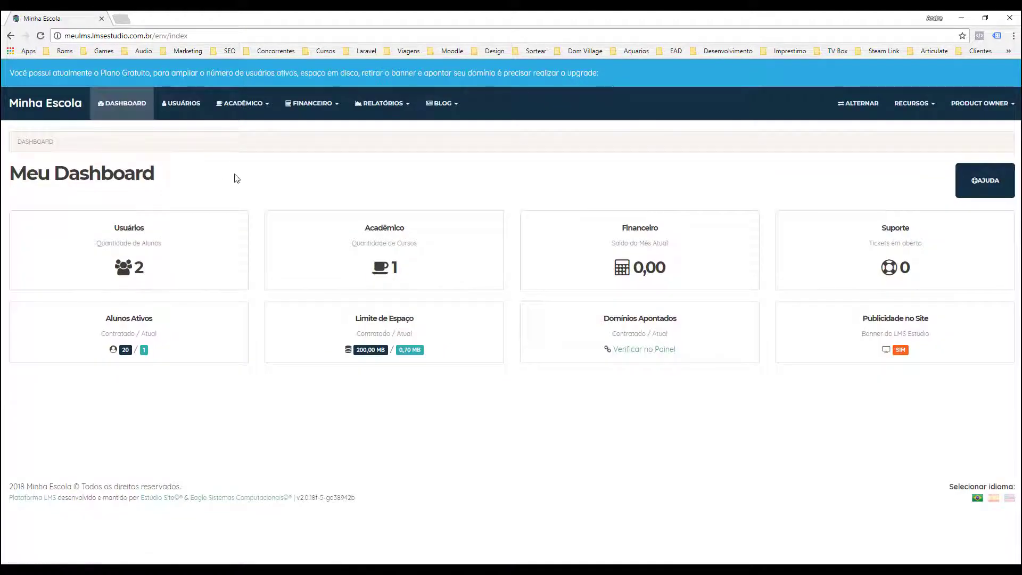
Go through Acadêmico > Gerenciar Cursos to the Gerenciar Usuários list of users
left_click(253, 104)
left_click(251, 145)
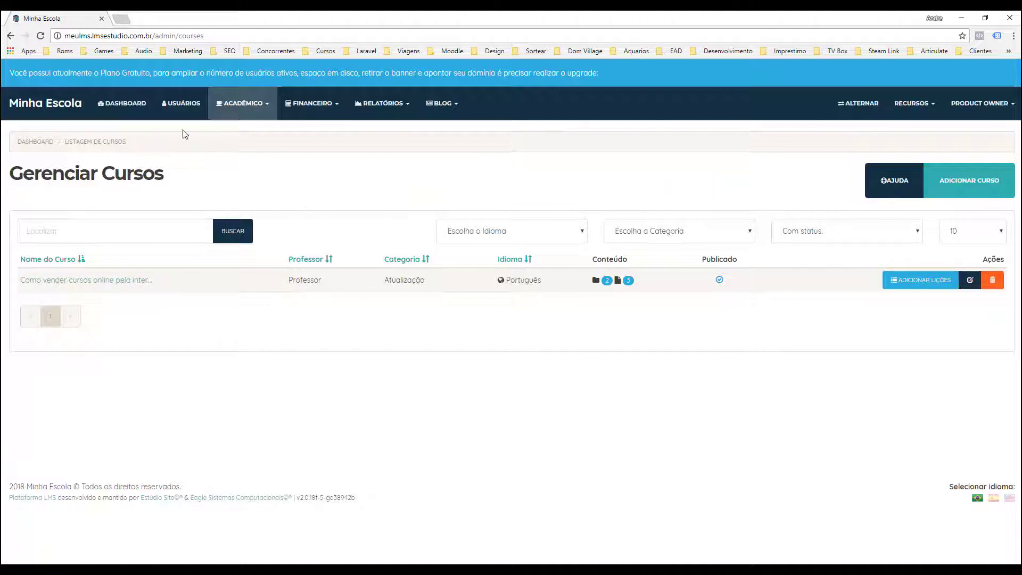
left_click(181, 107)
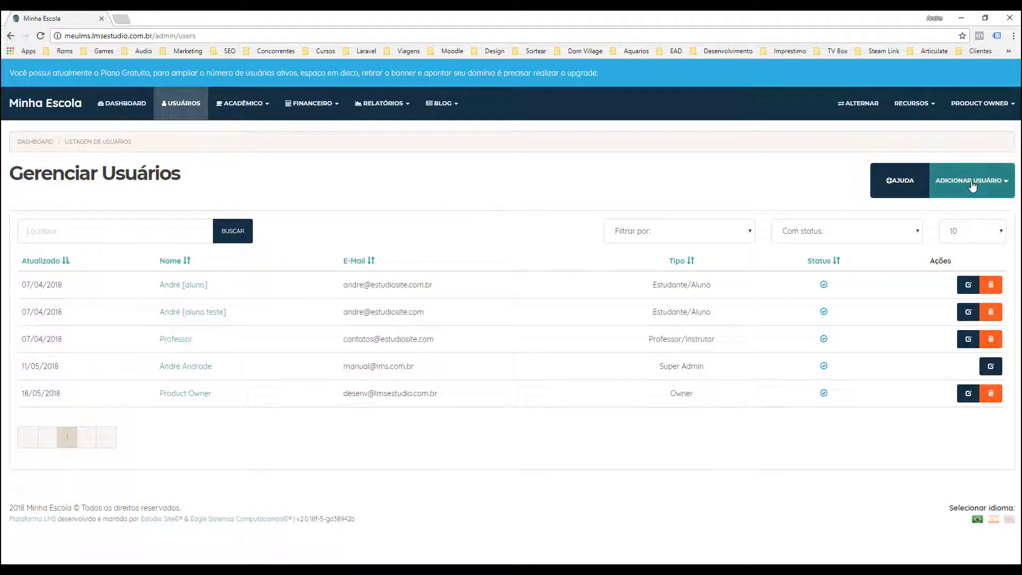
left_click(973, 181)
Start a new user and enter the test student's name
left_click(948, 212)
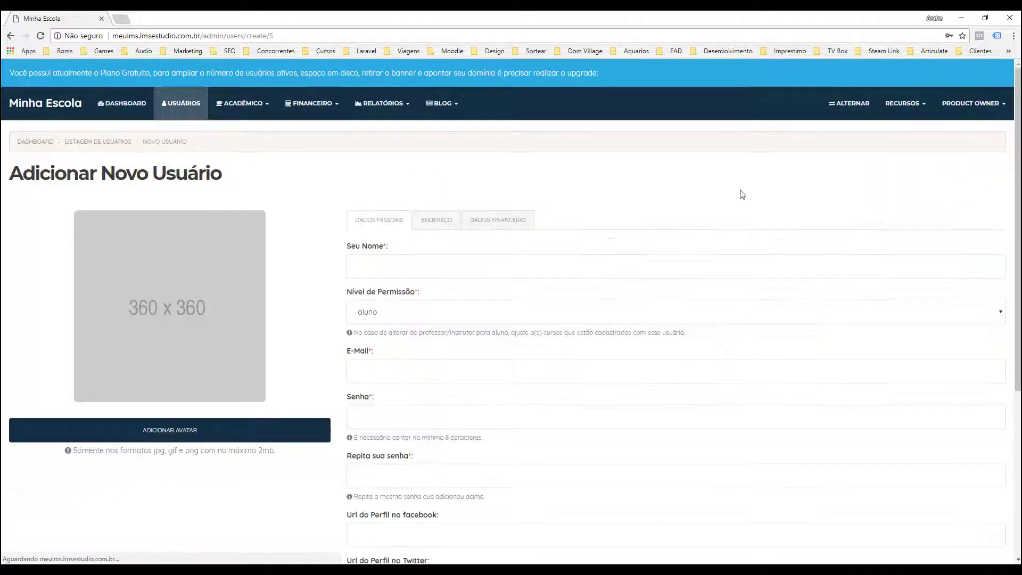
left_click(381, 271)
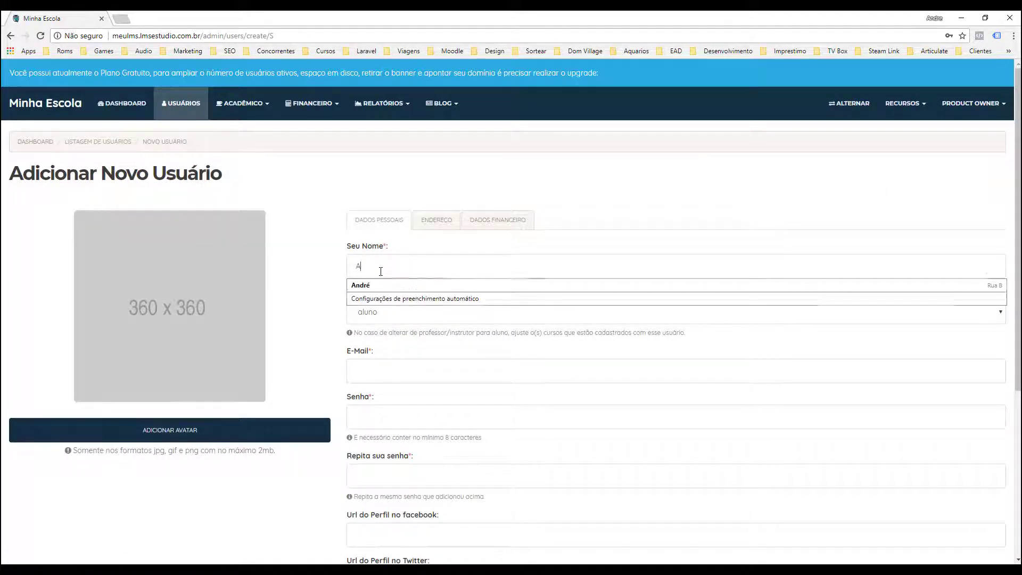
type("Alunb")
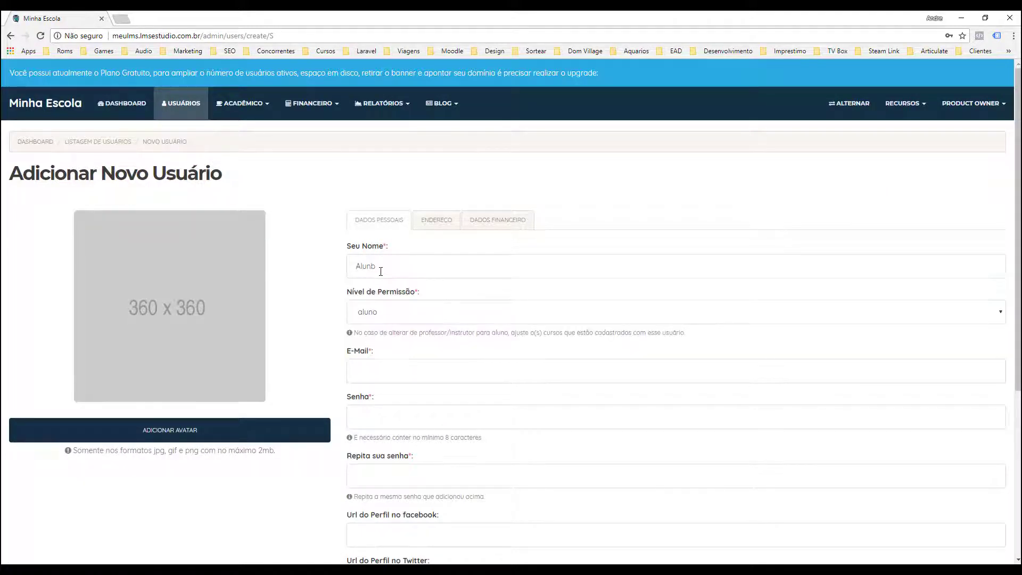
key("BackSpace")
type("o ")
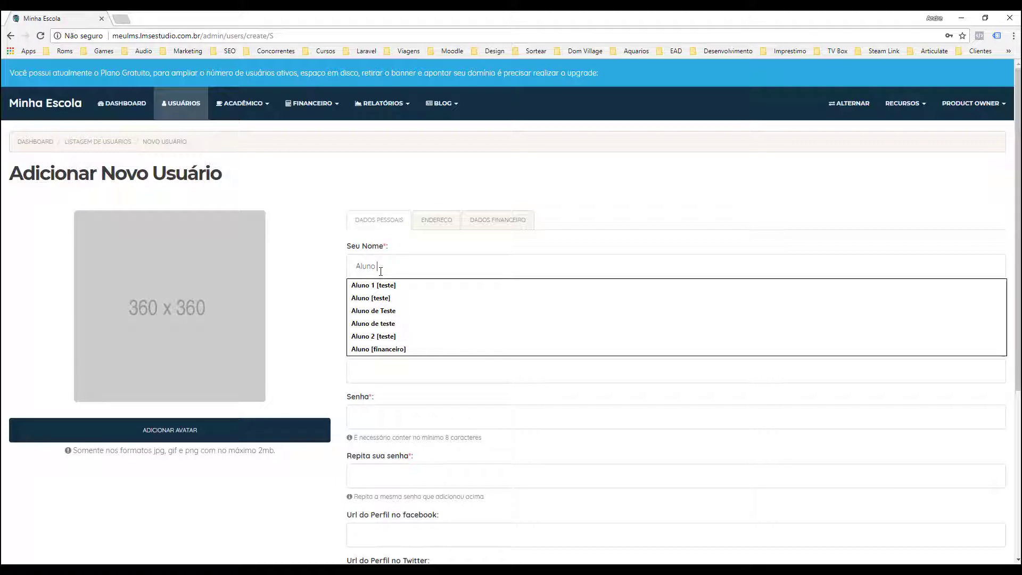
type("4")
type("te")
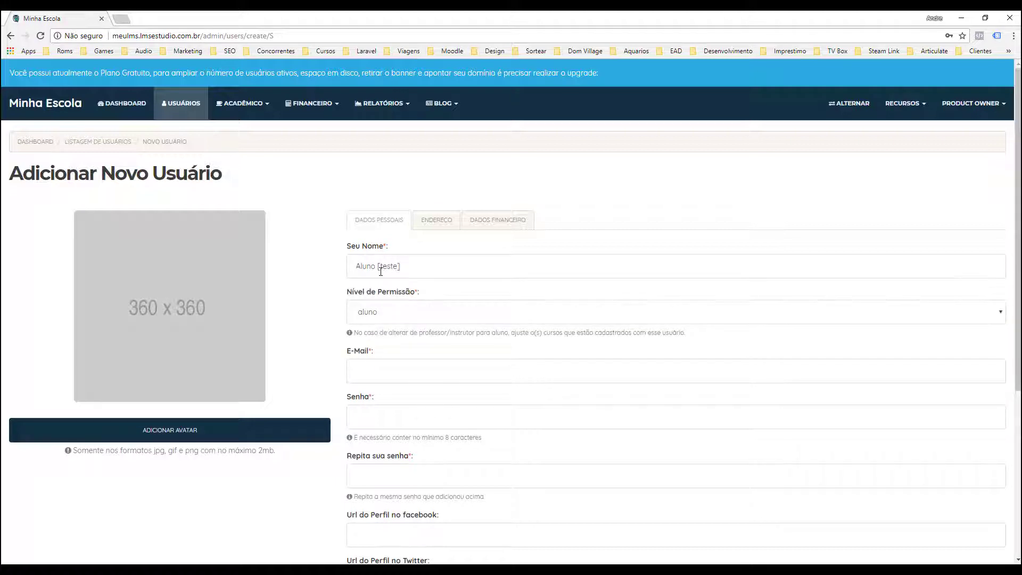
scroll(399, 306, "down", 2)
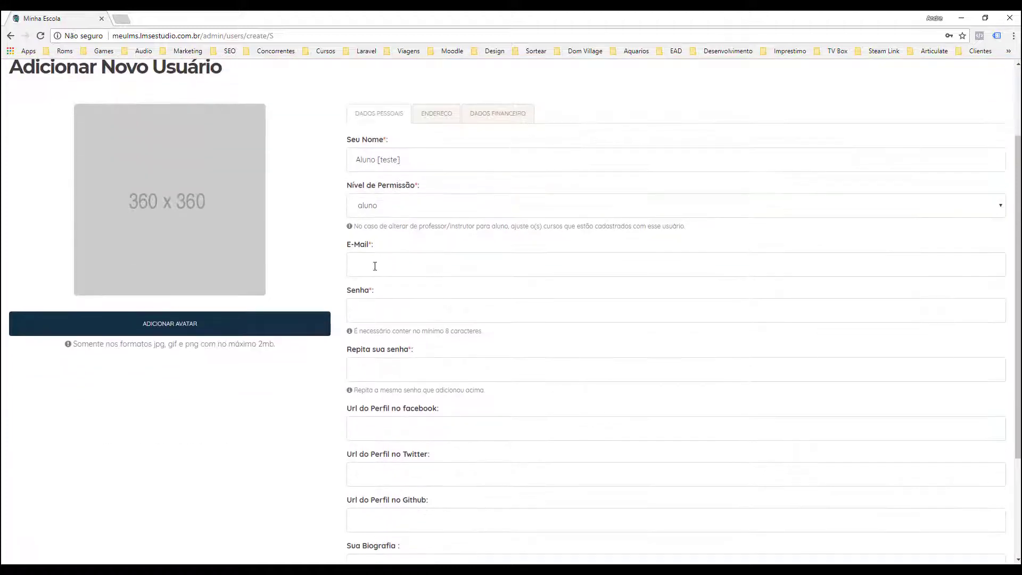
Enter the test student's e-mail and a password, then save the new account
left_click(375, 266)
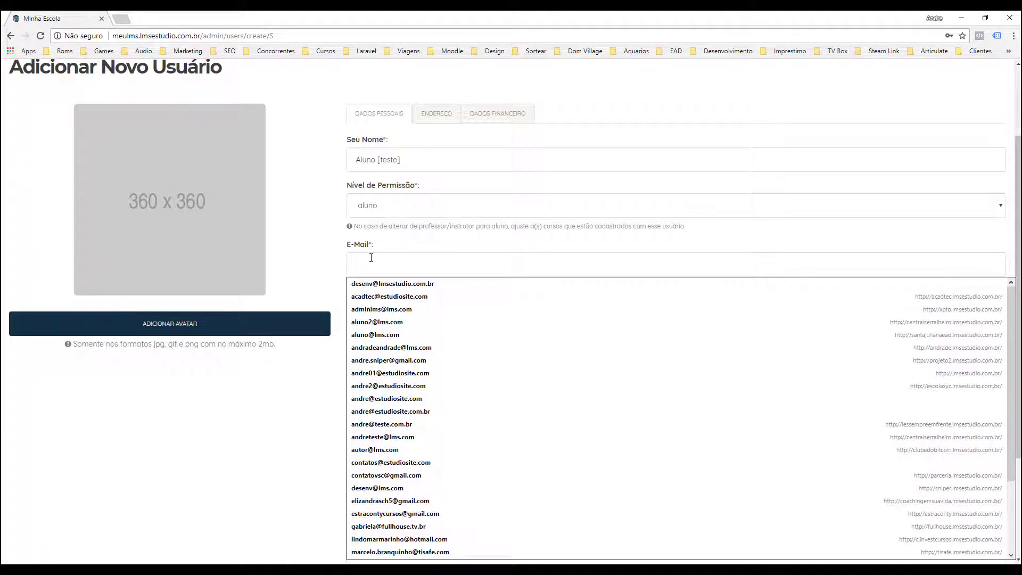
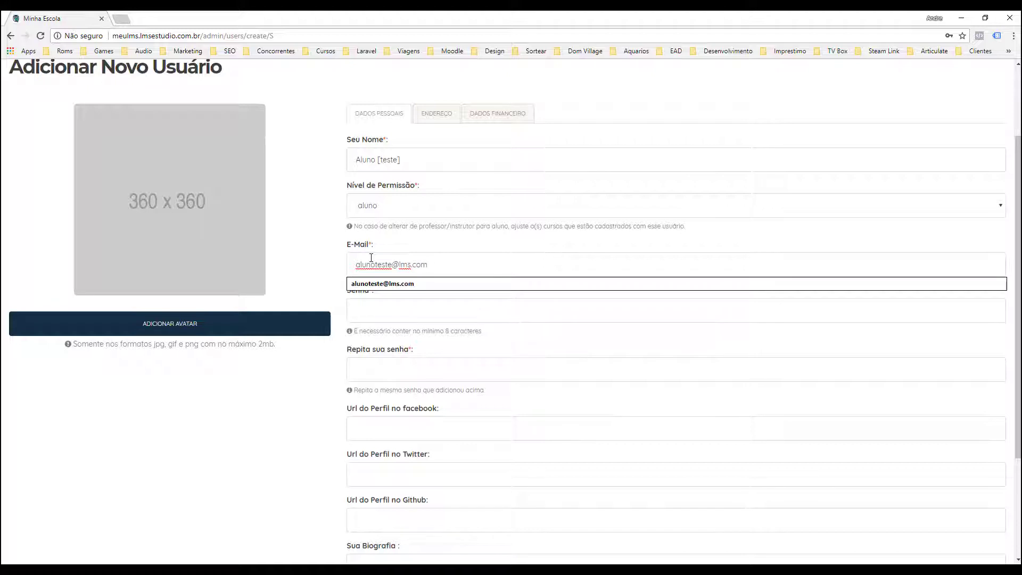
left_click(381, 314)
left_click(307, 244)
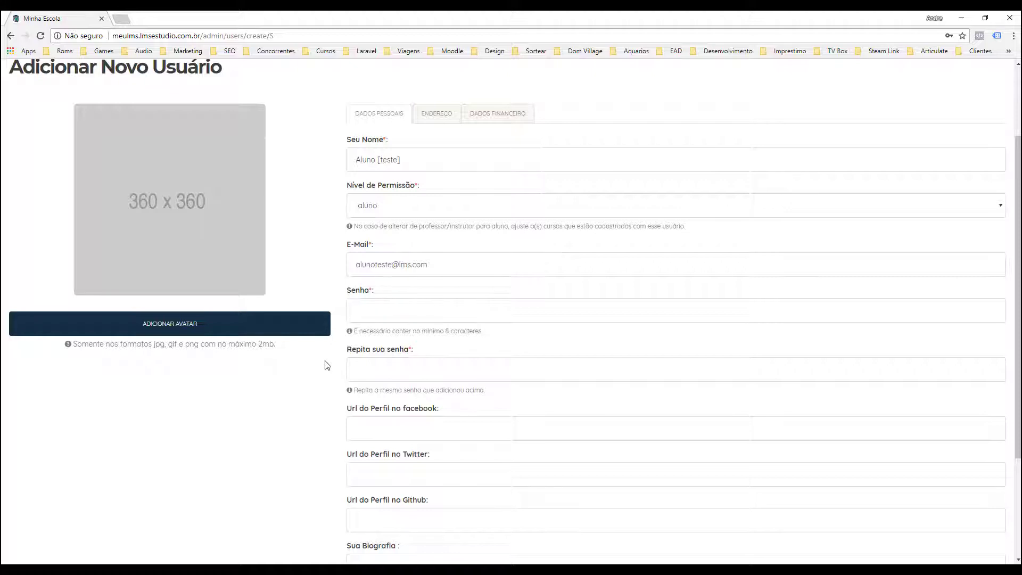
left_click(377, 313)
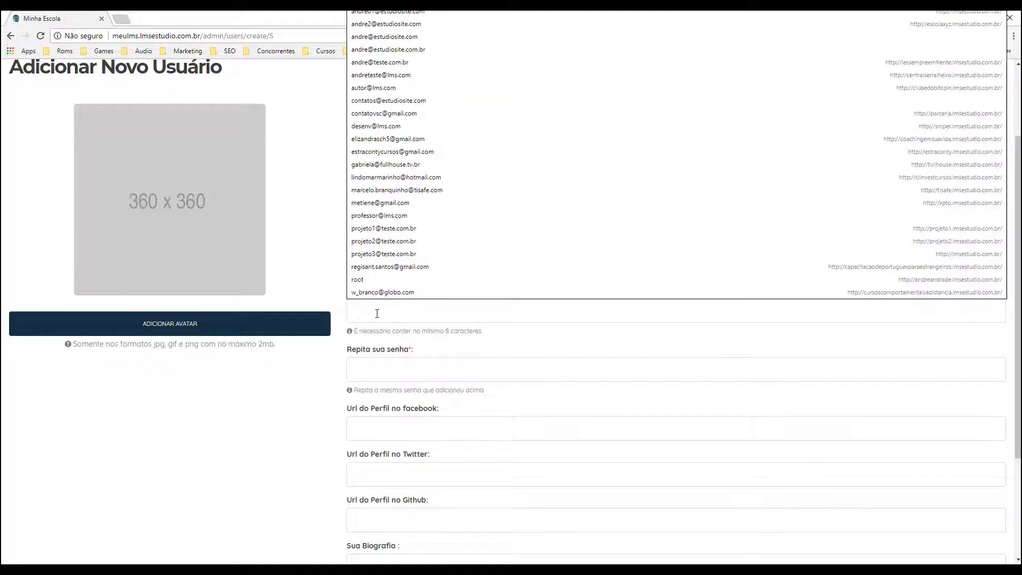
type("1234")
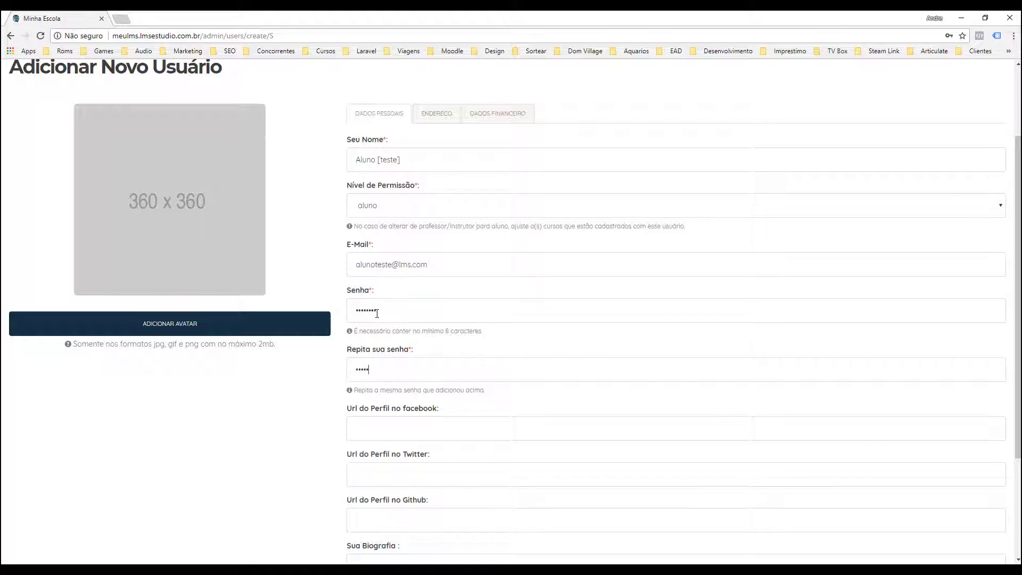
scroll(302, 442, "down", 3)
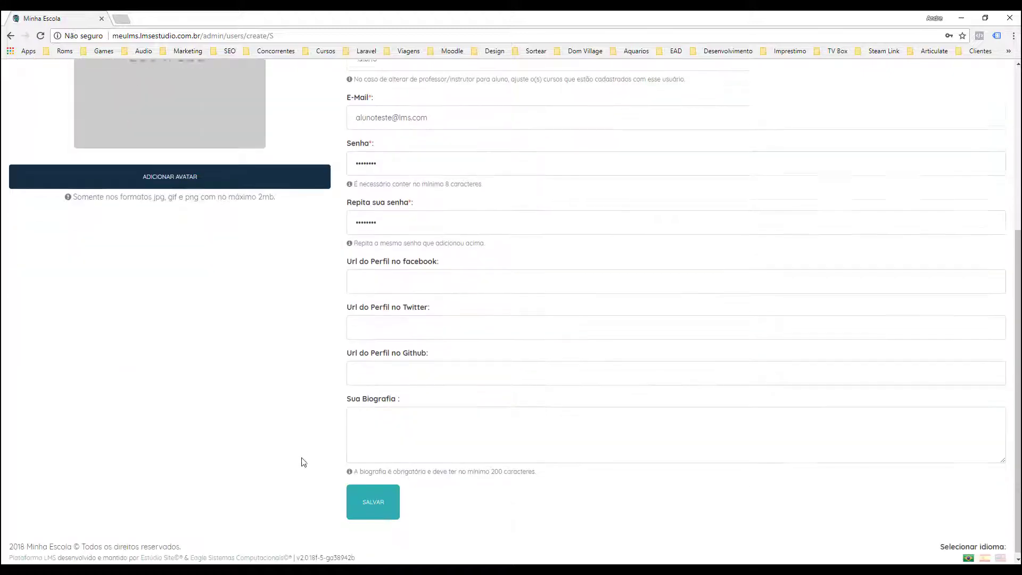
left_click(375, 506)
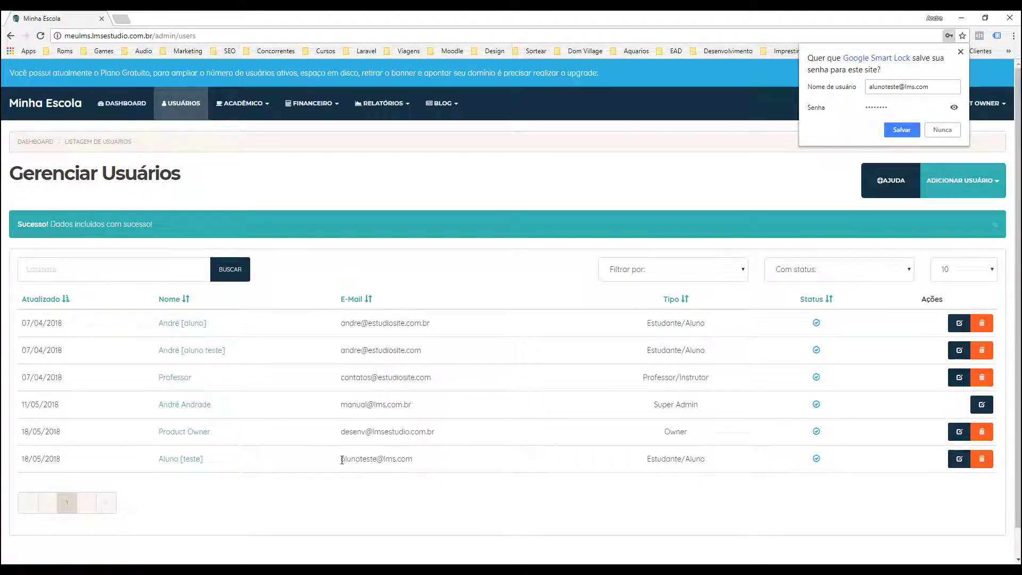
Copy the new student's e-mail and start a new course purchase order under the financial section
left_click_drag(341, 459, 415, 462)
key("ctrl+c")
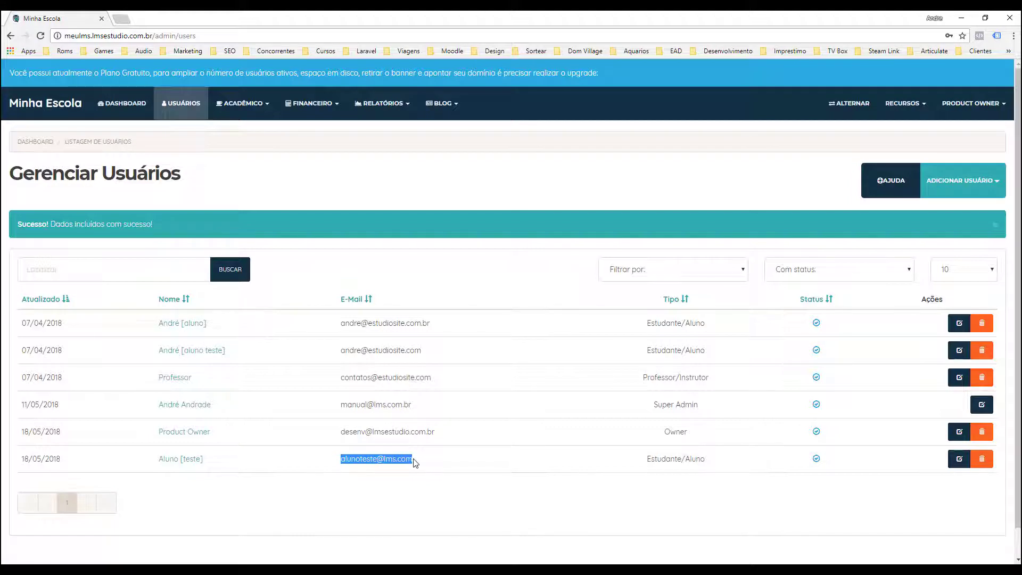
left_click(467, 164)
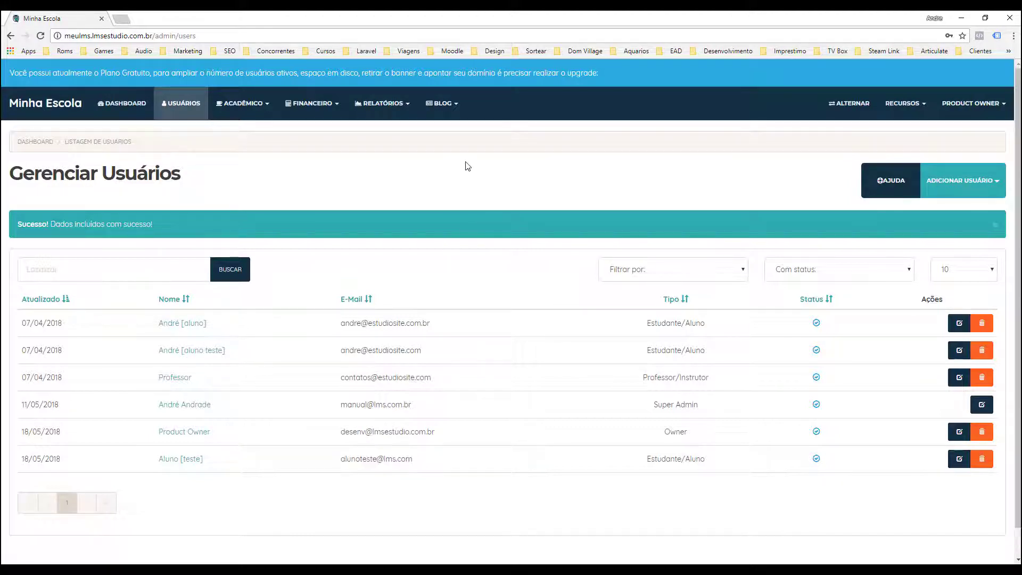
left_click(315, 109)
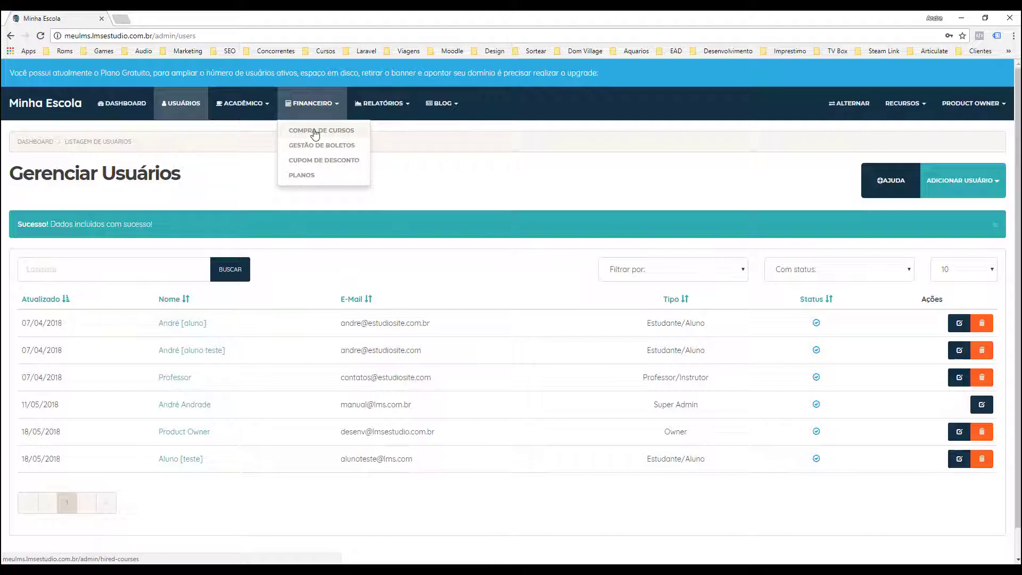
left_click(315, 131)
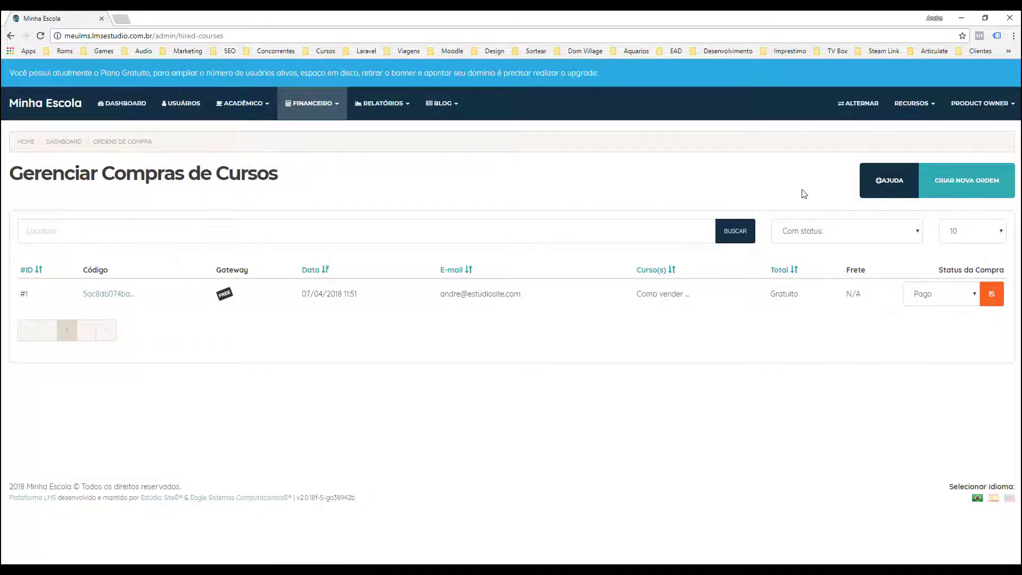
left_click(957, 187)
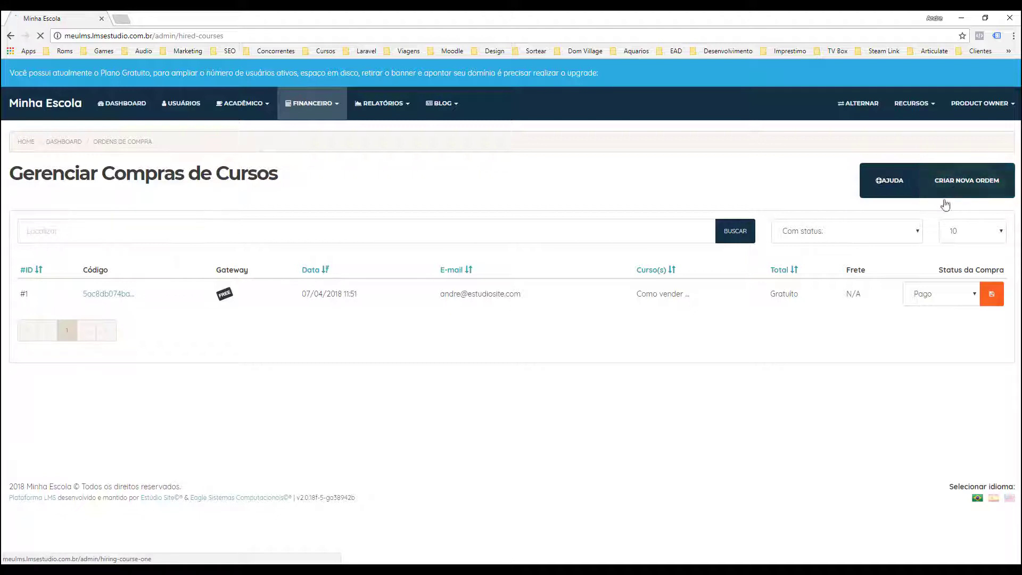
Select the test student's e-mail as the order's user and continue to course selection
left_click(298, 331)
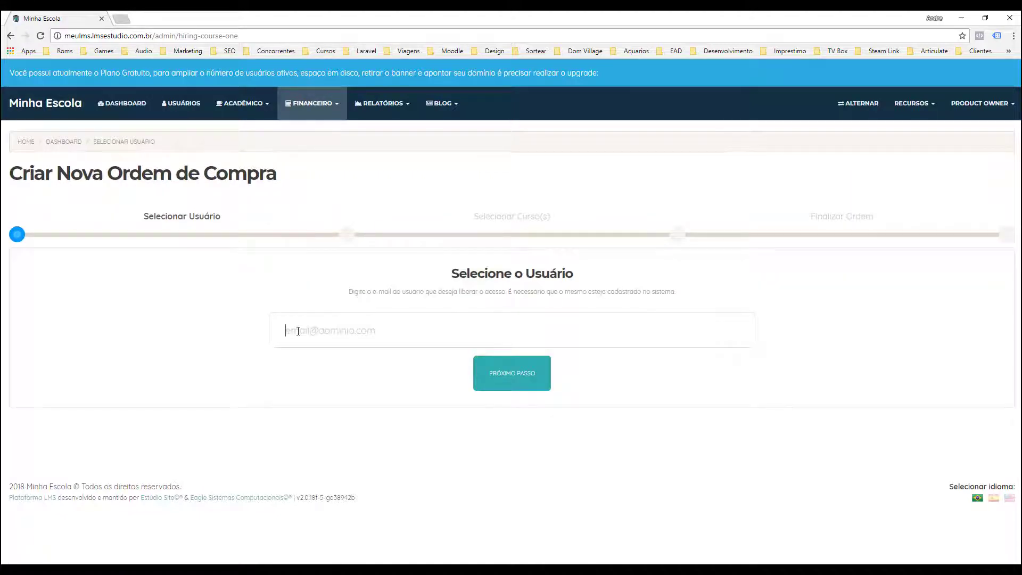
key("Down")
key("Return")
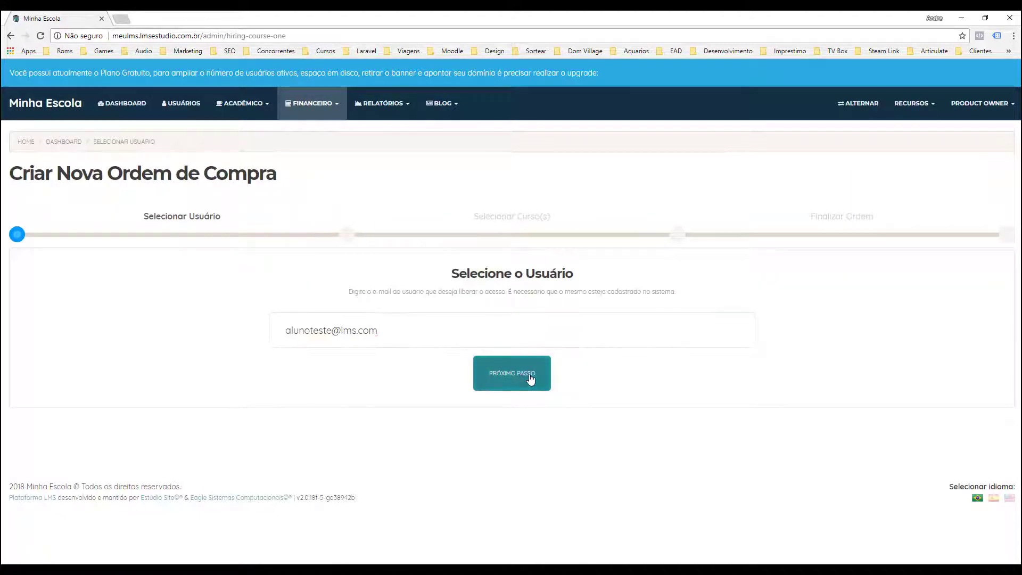
left_click(529, 379)
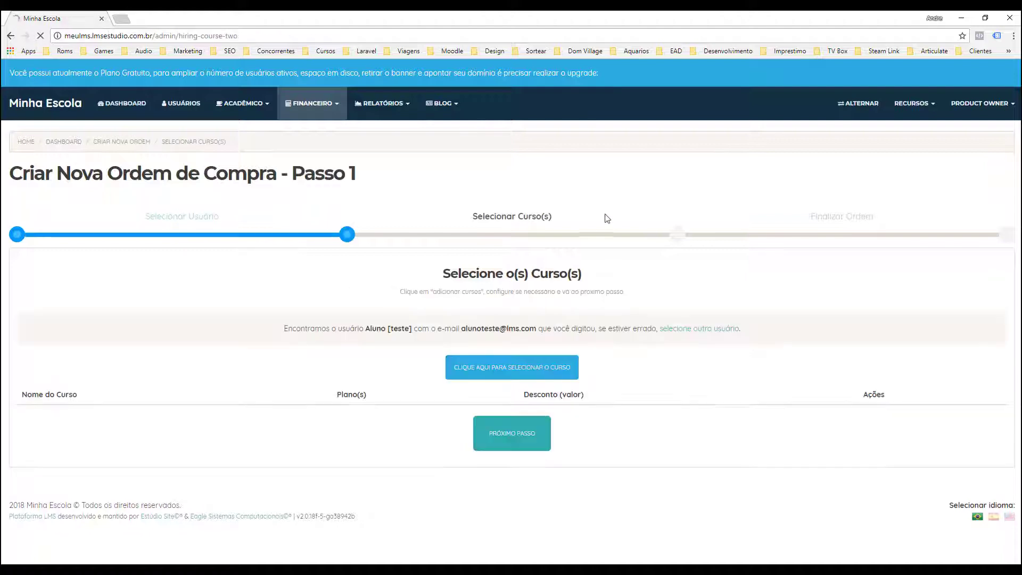
Add 'Como vender cursos online pela internet' on Plano Anual - 0.00 and continue to Finalizar Ordem
left_click(513, 373)
left_click(368, 175)
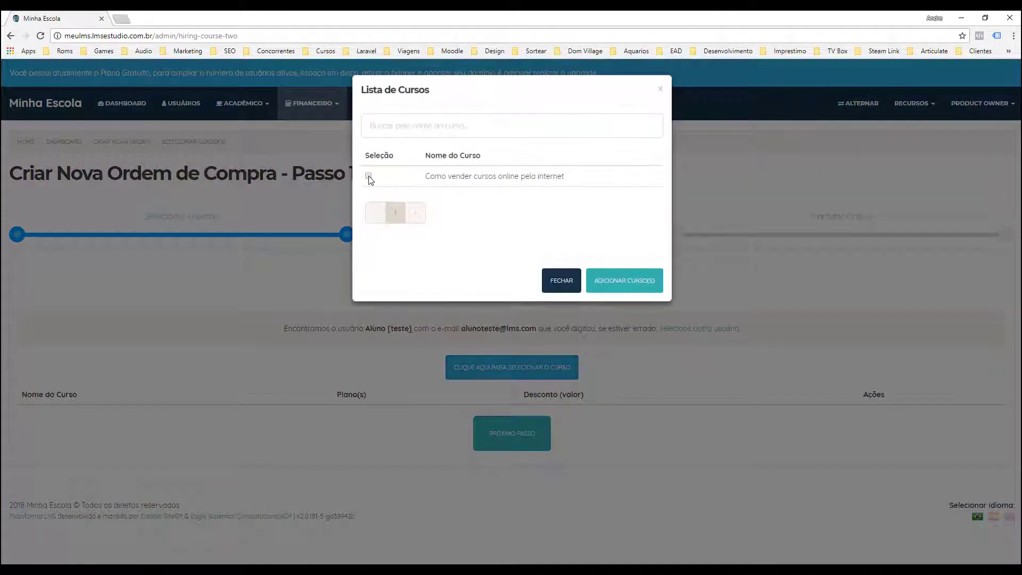
left_click(601, 291)
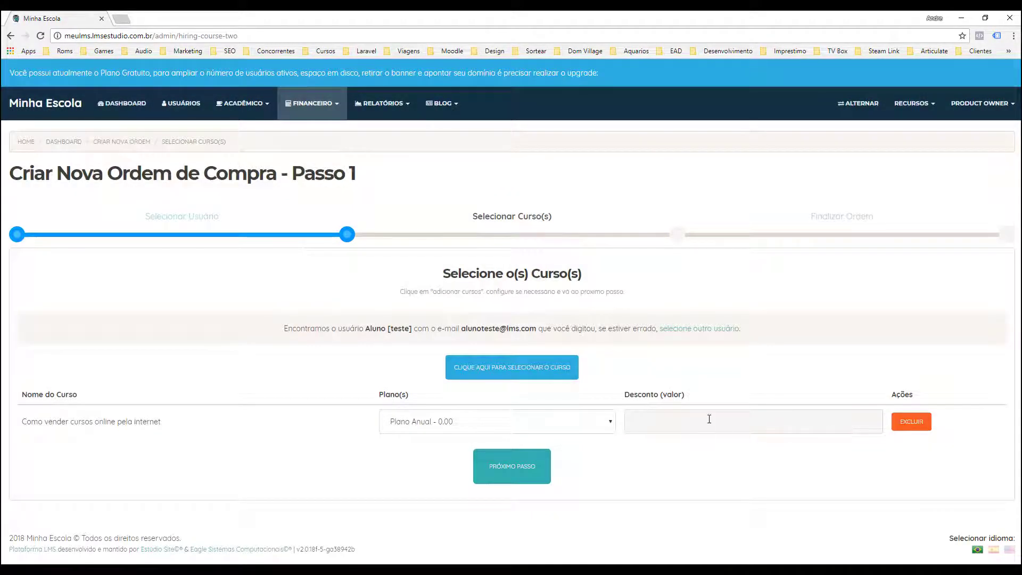
left_click(429, 425)
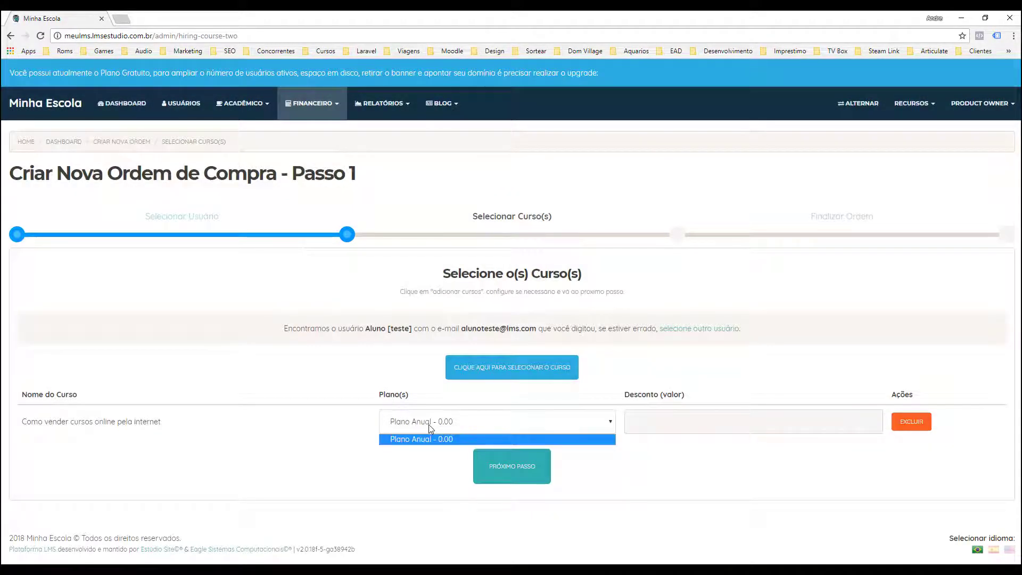
left_click(413, 422)
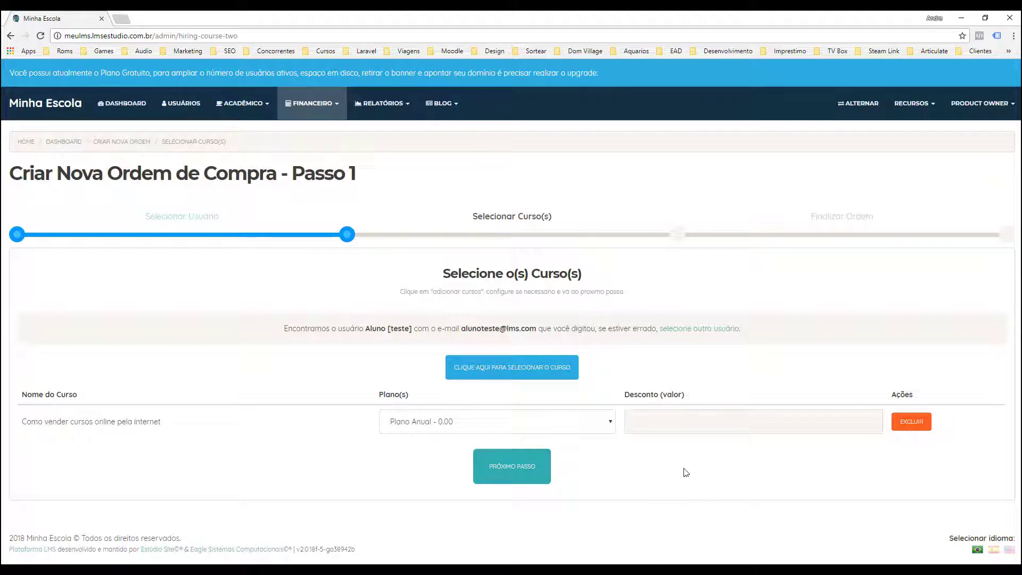
left_click(523, 463)
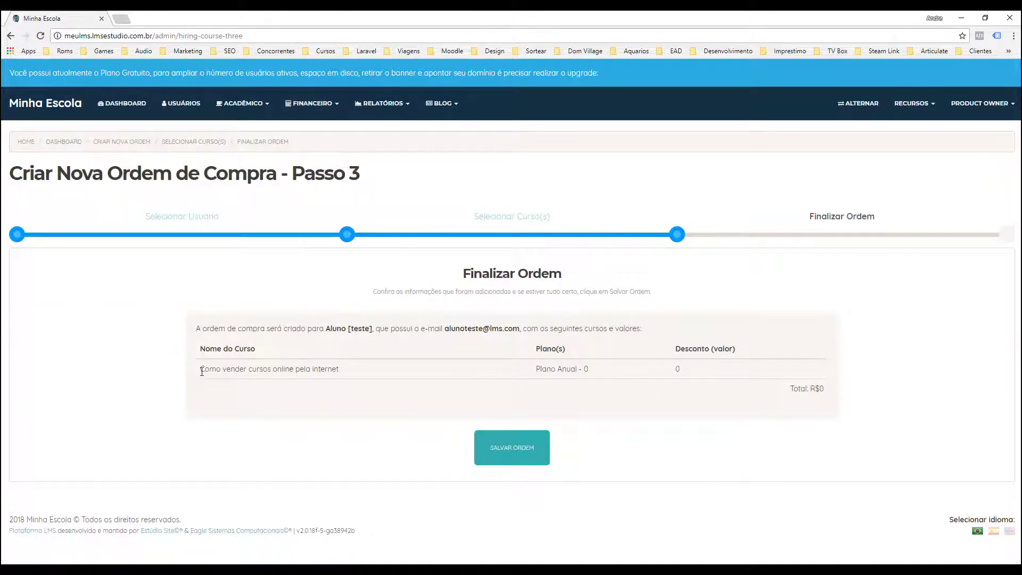
Save the order and return to the purchase list showing order #2 as Pago
left_click(522, 454)
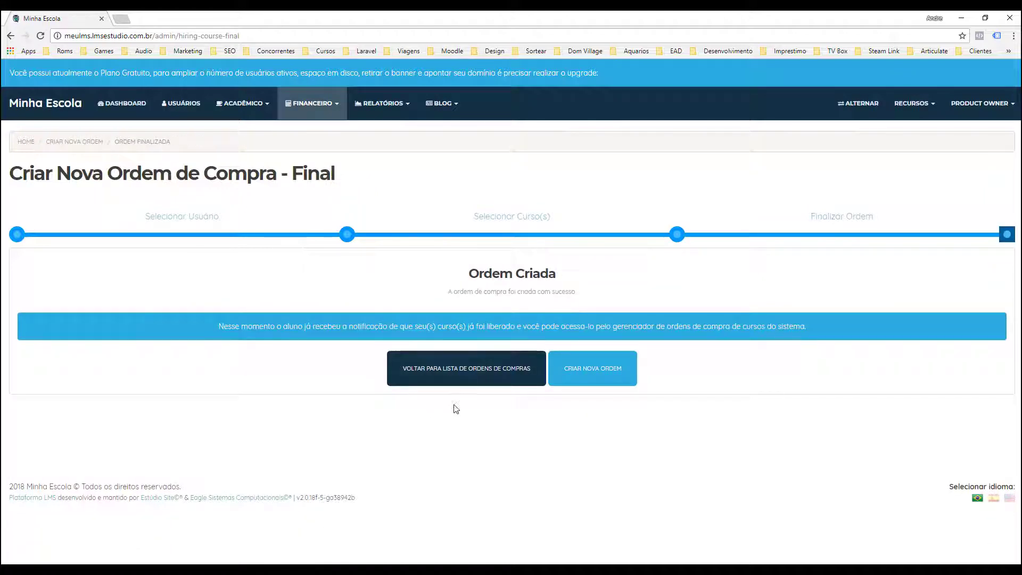
left_click(461, 375)
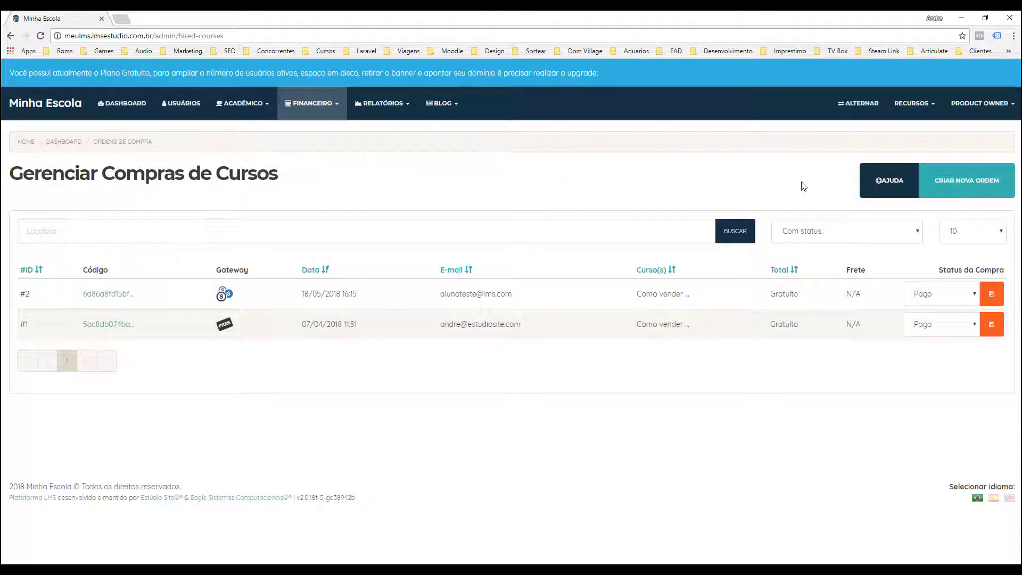
Use ALTERNAR to log in as the test student by their e-mail via LOGAR COMO
left_click(863, 108)
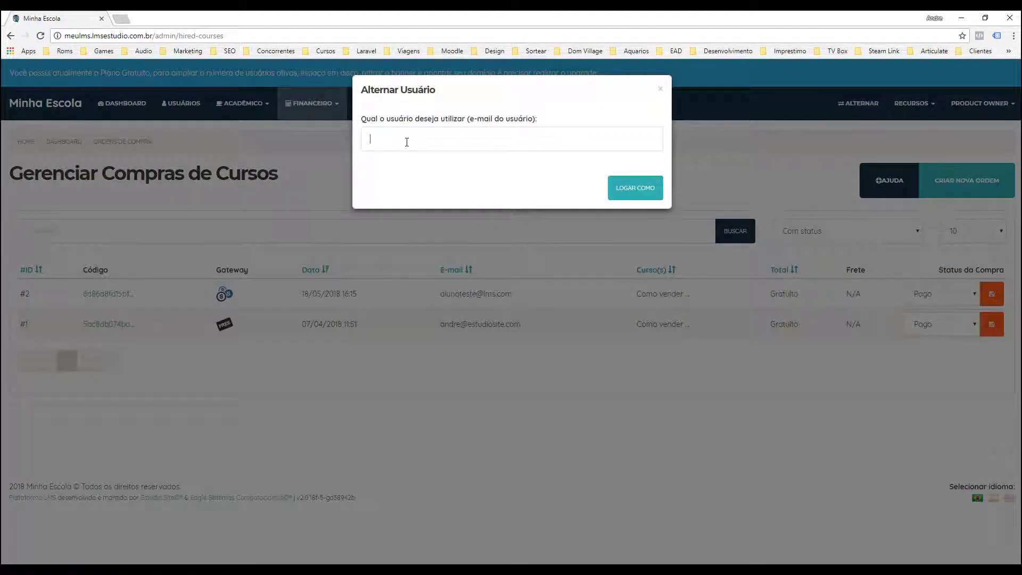
key("ctrl+v")
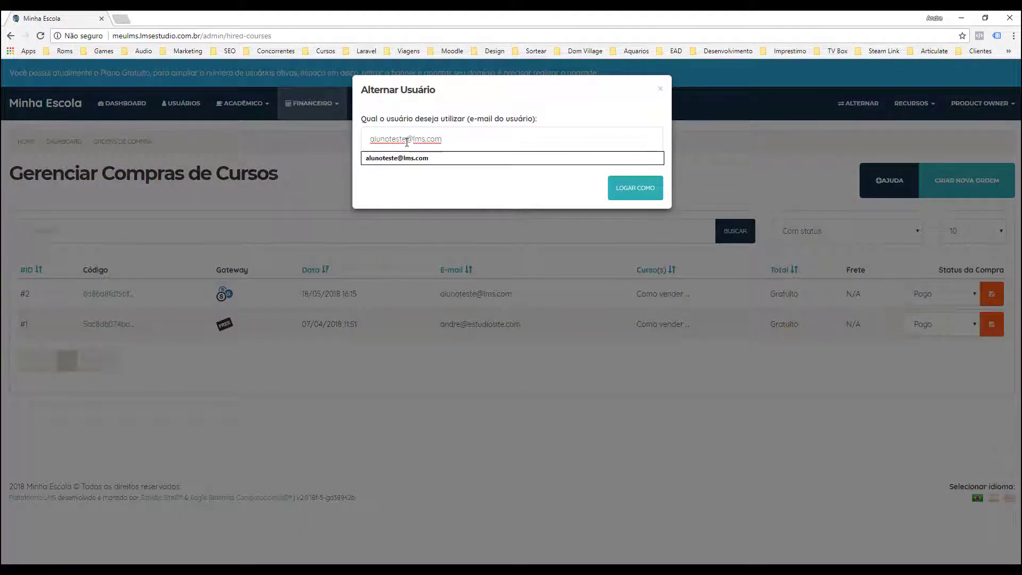
left_click(420, 110)
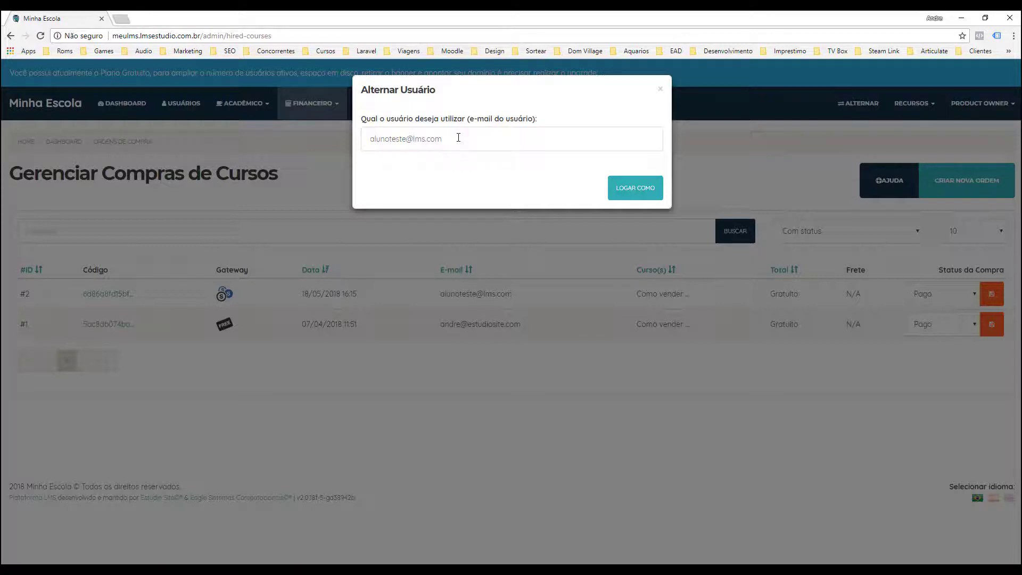
left_click(639, 190)
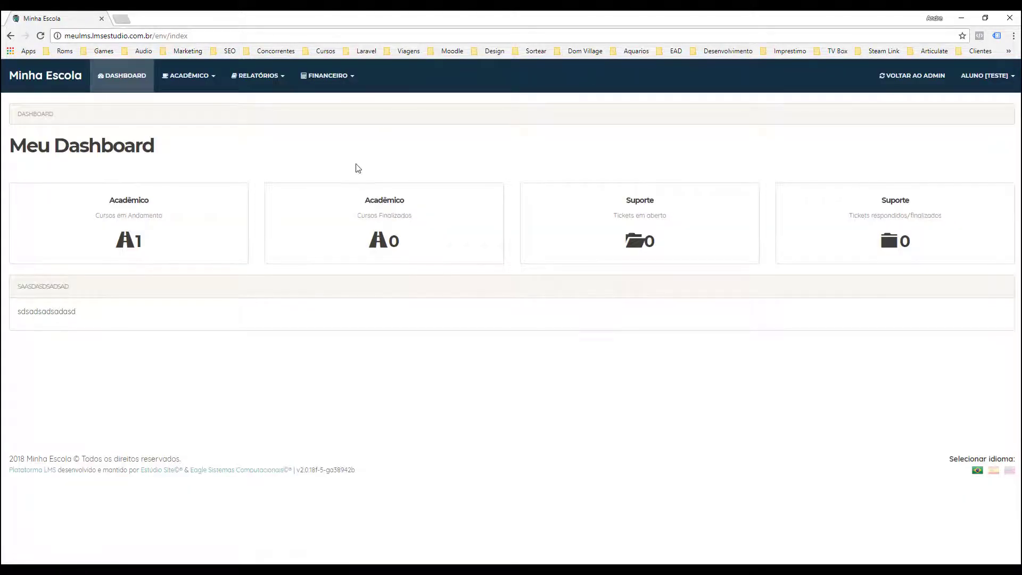
Open Cursos em Andamento and the 'Como vender cursos online pela internet' course's lesson list
left_click(989, 78)
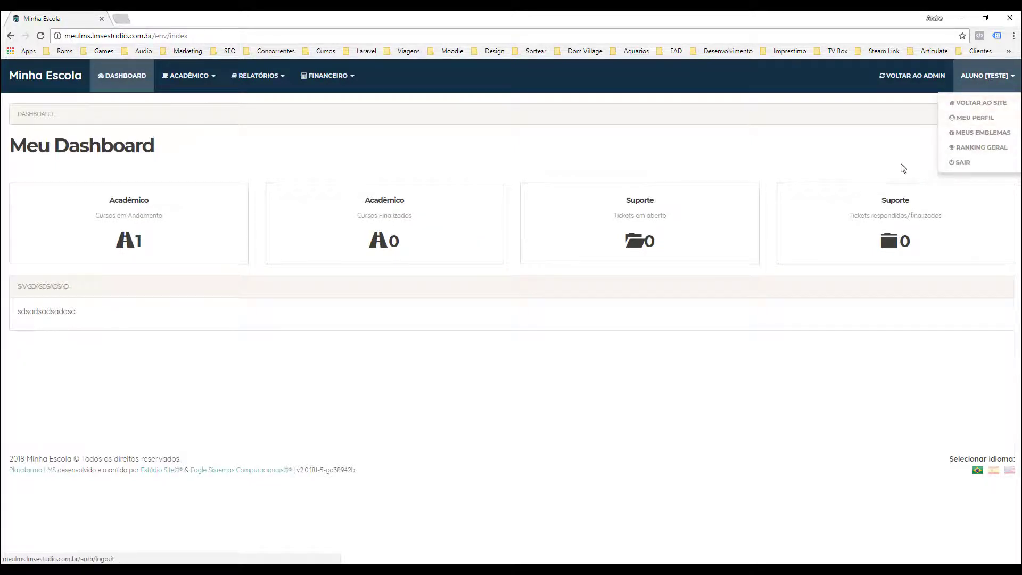
left_click(913, 103)
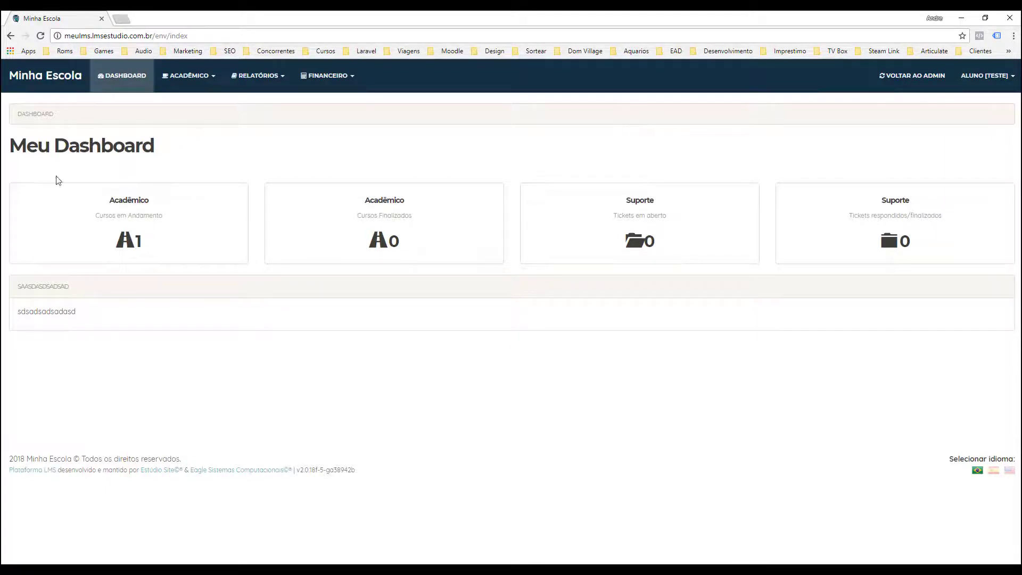
left_click(133, 204)
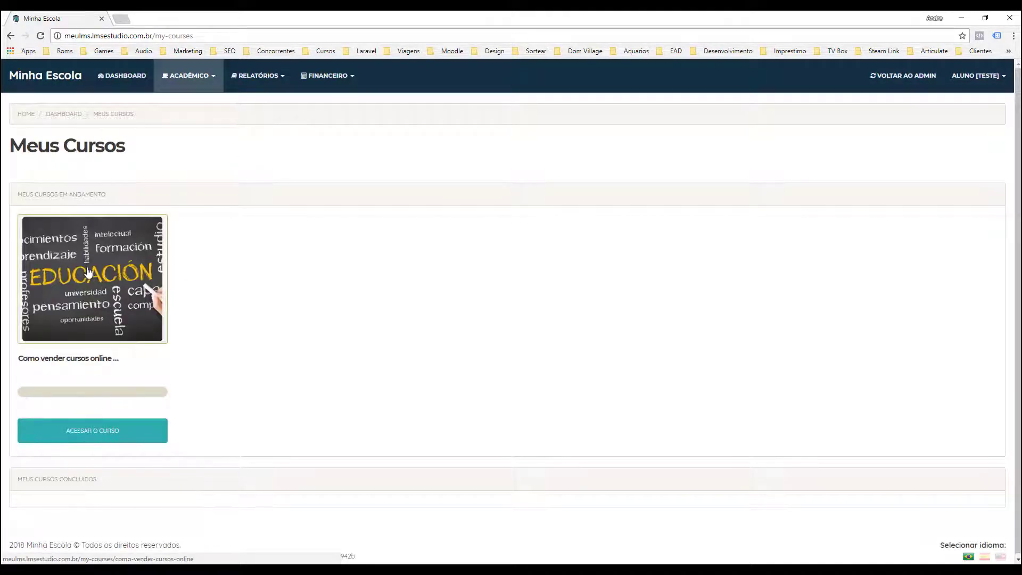
left_click(88, 274)
scroll(307, 277, "down", 2)
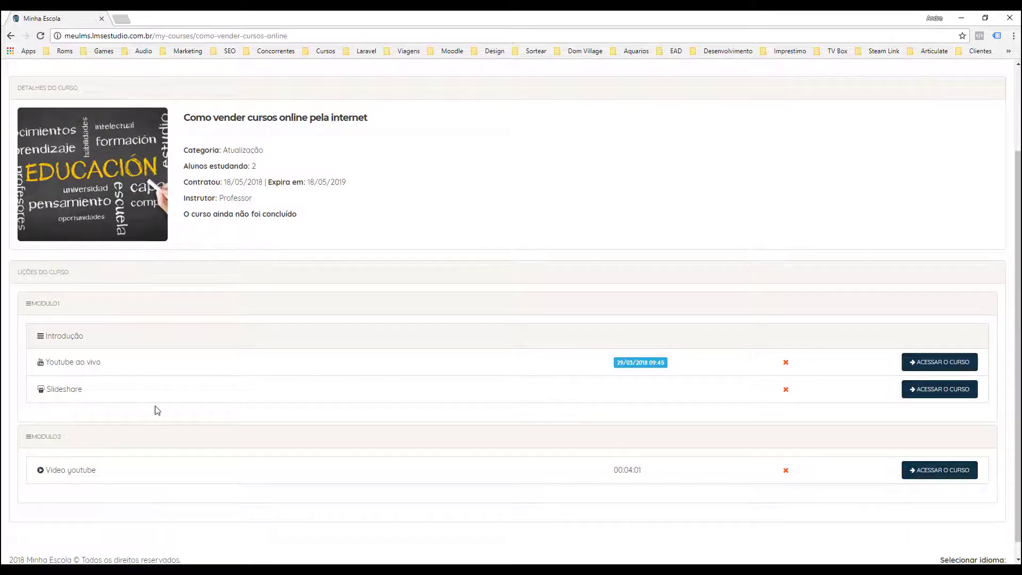
Step through the Youtube ao vivo, Slideshare and Video youtube lessons, then back to the lesson list
left_click(942, 364)
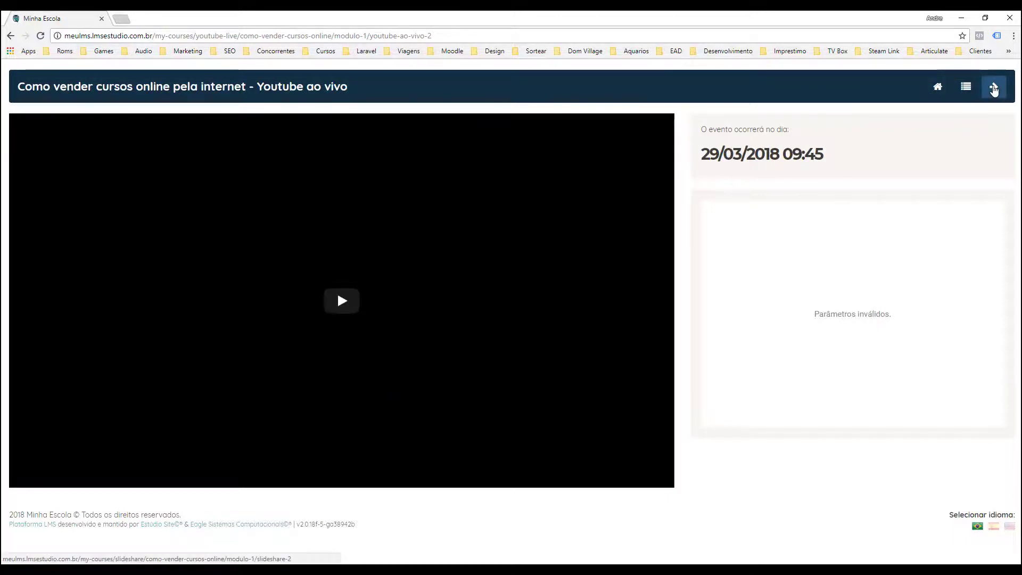
left_click(994, 90)
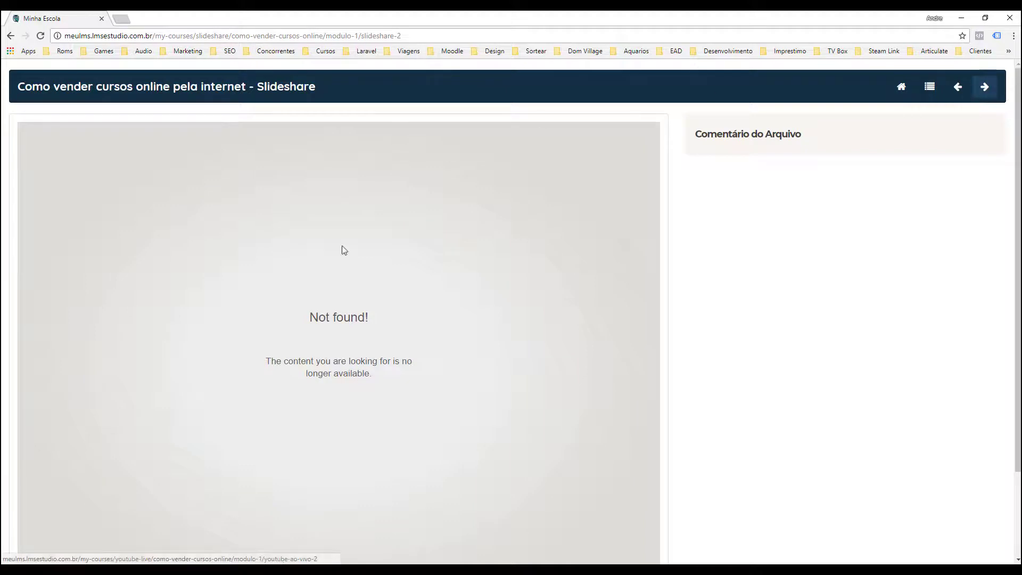
left_click(984, 88)
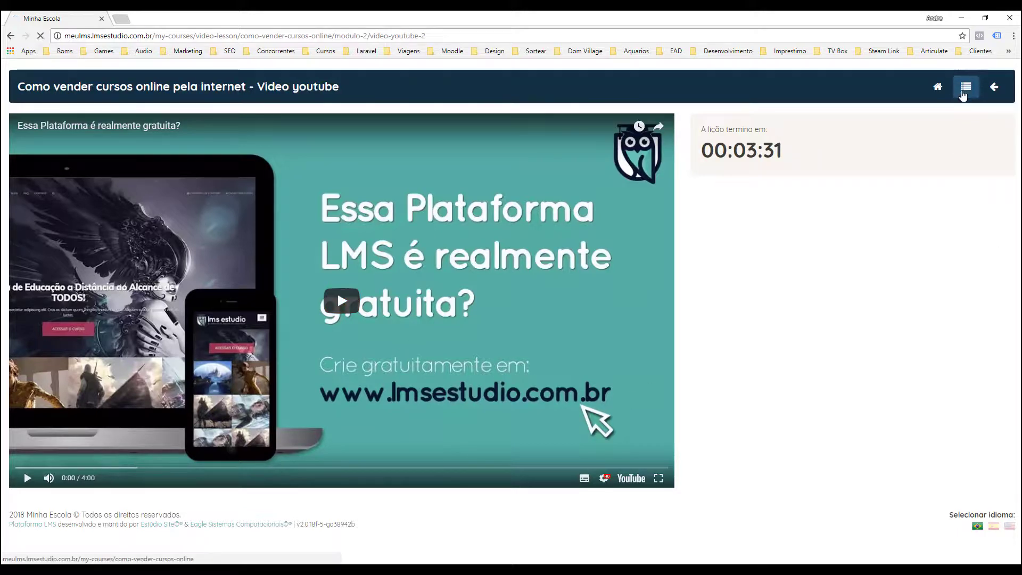
left_click(966, 87)
scroll(265, 292, "down", 2)
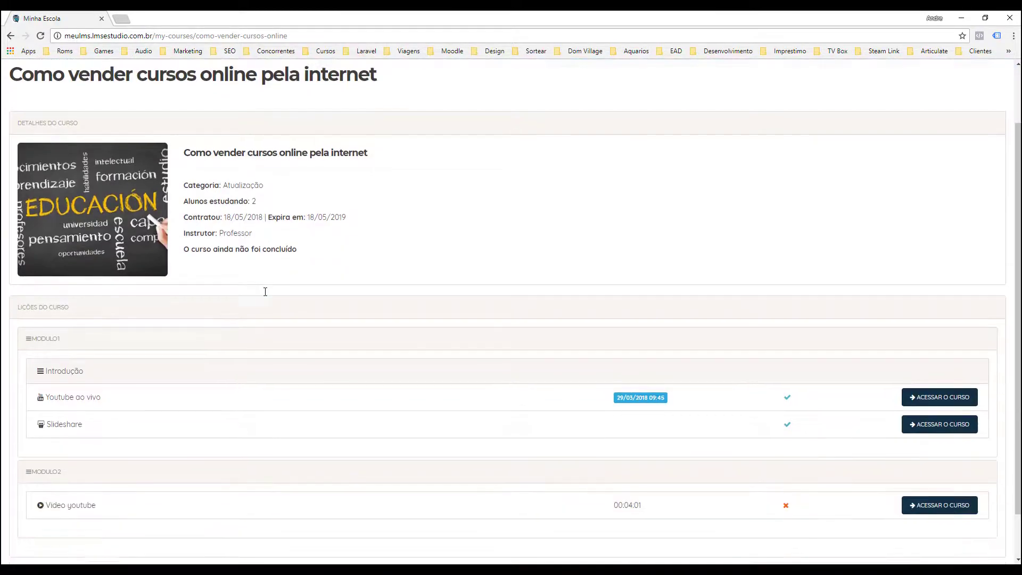
Scroll back to the top of the course page and switch back via Voltar ao Admin
scroll(256, 320, "up", 2)
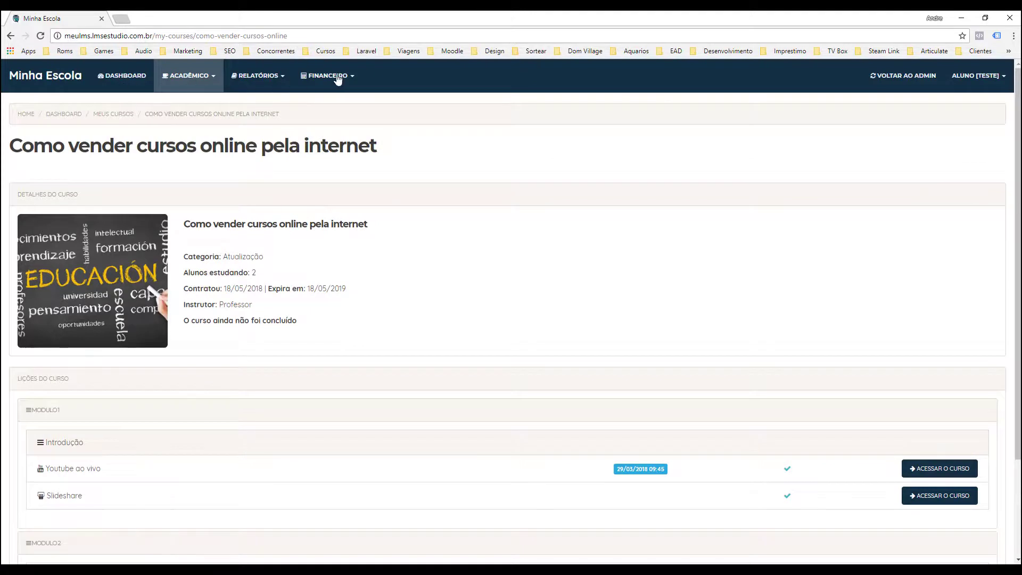
scroll(200, 354, "down", 2)
scroll(200, 353, "down", 1)
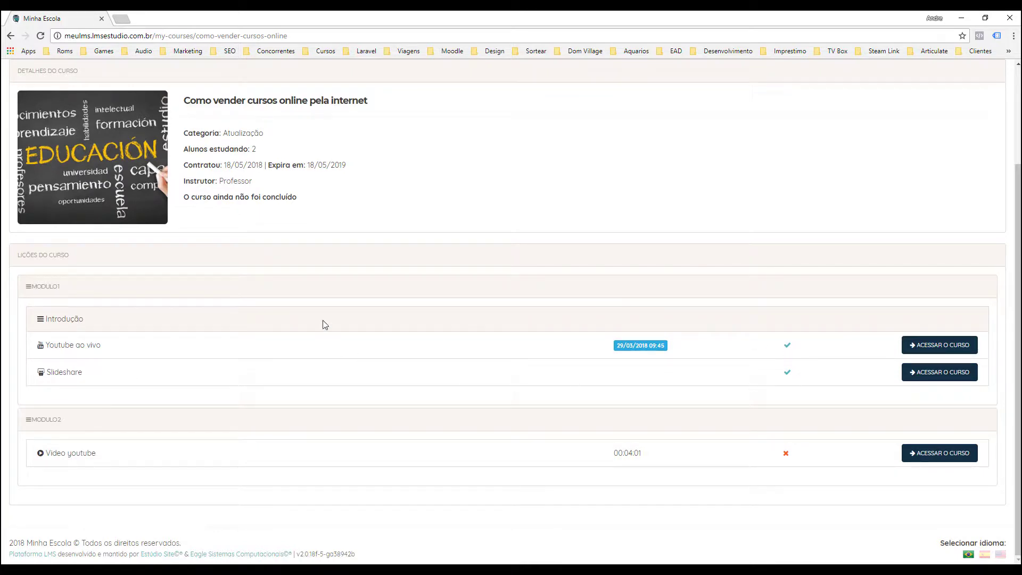
scroll(330, 295, "up", 3)
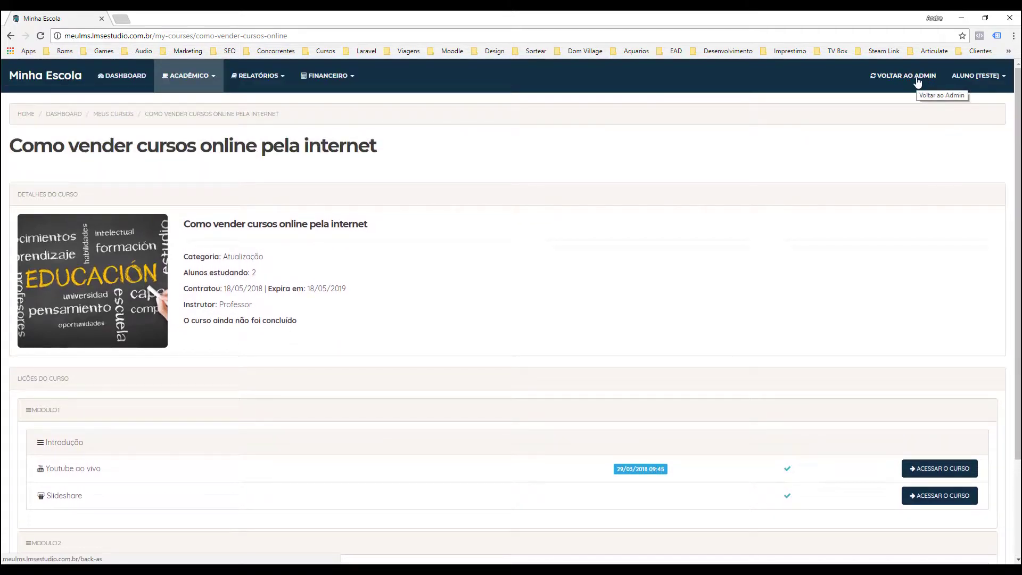
left_click(917, 80)
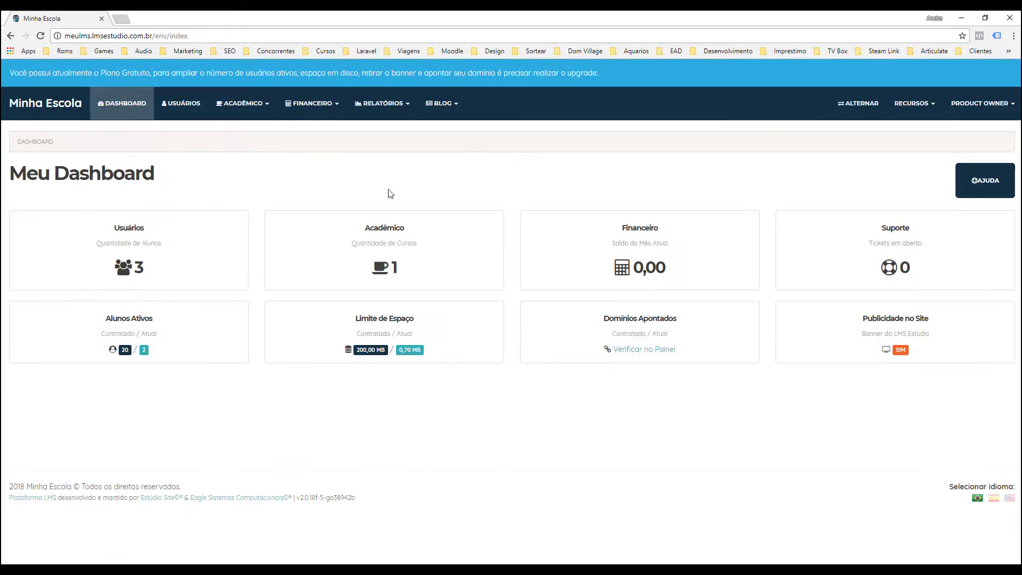